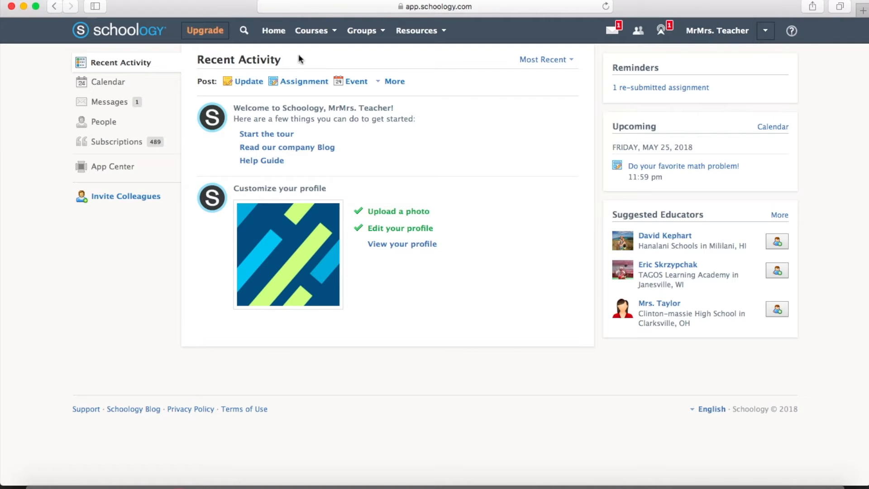
Open the member list of the Math 101: Section 1 course
{"action": "left_click", "coordinate": [315, 36]}
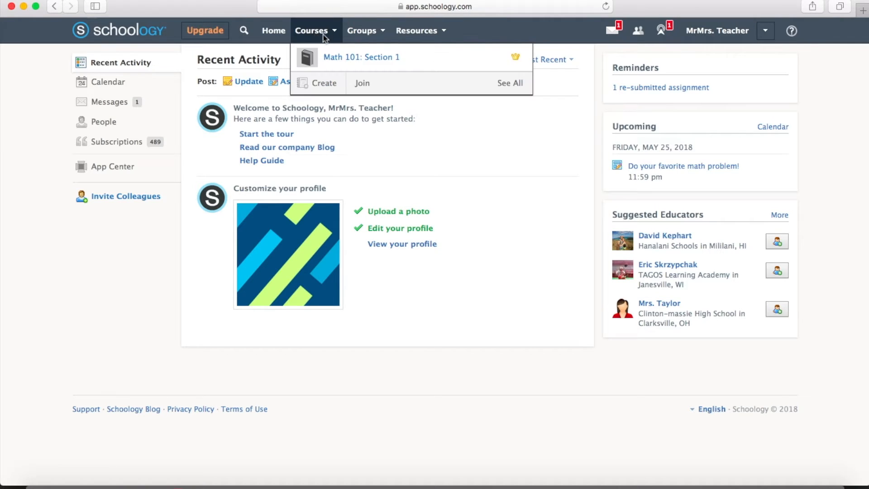
{"action": "left_click", "coordinate": [351, 58]}
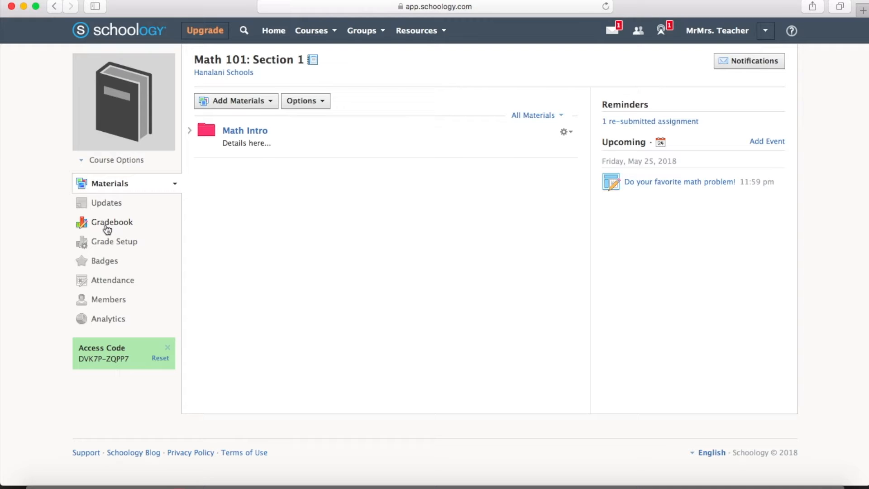
{"action": "left_click", "coordinate": [108, 302]}
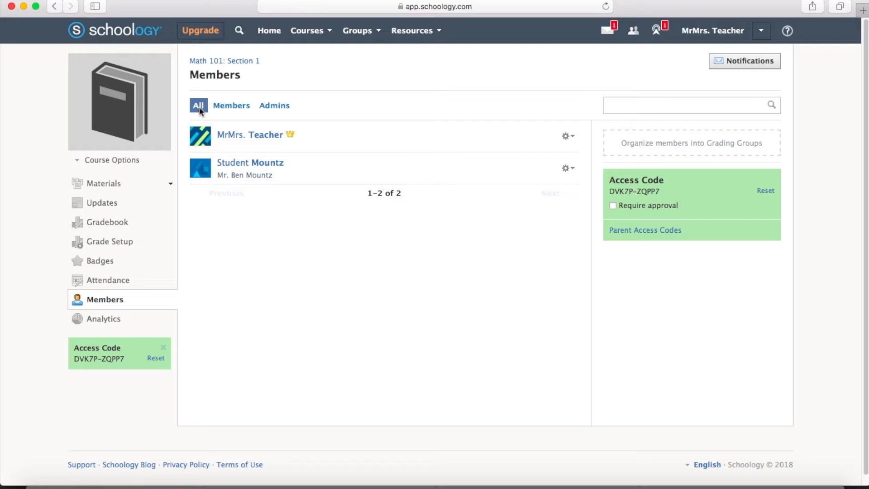
View the course roster filtered to members only, to admins only, and back to all people
{"action": "left_click", "coordinate": [233, 108]}
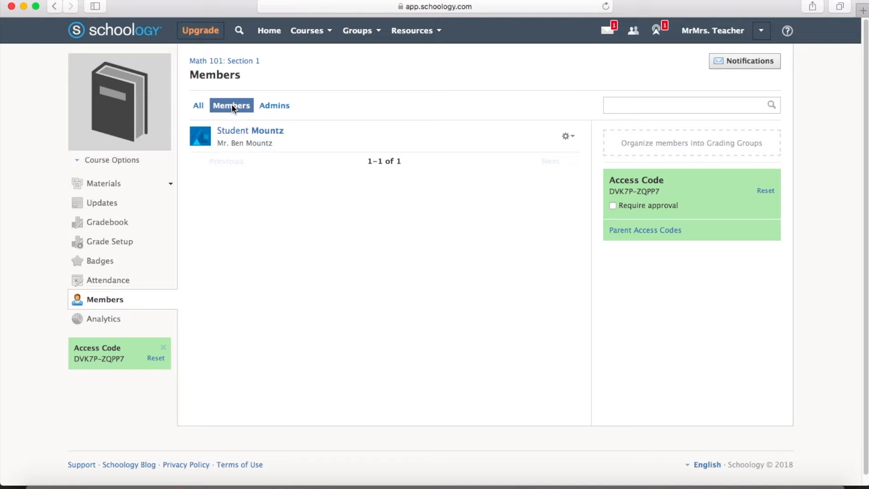
{"action": "left_click", "coordinate": [276, 106]}
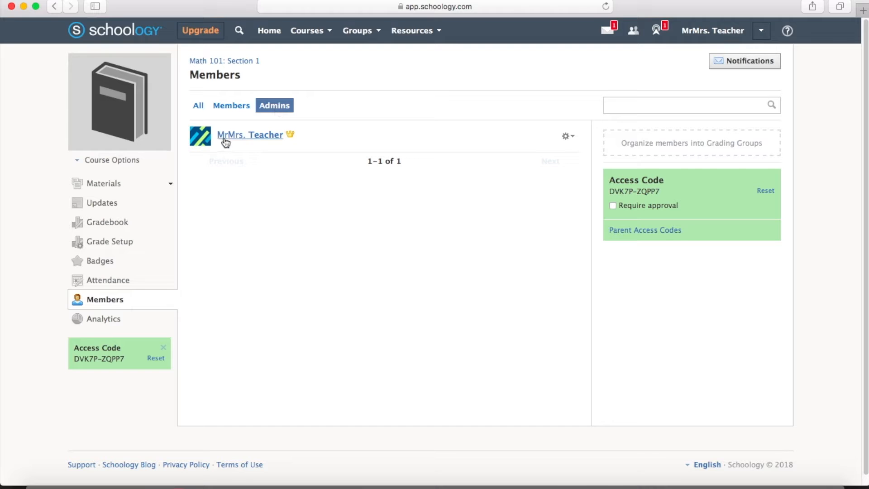
{"action": "left_click", "coordinate": [200, 110]}
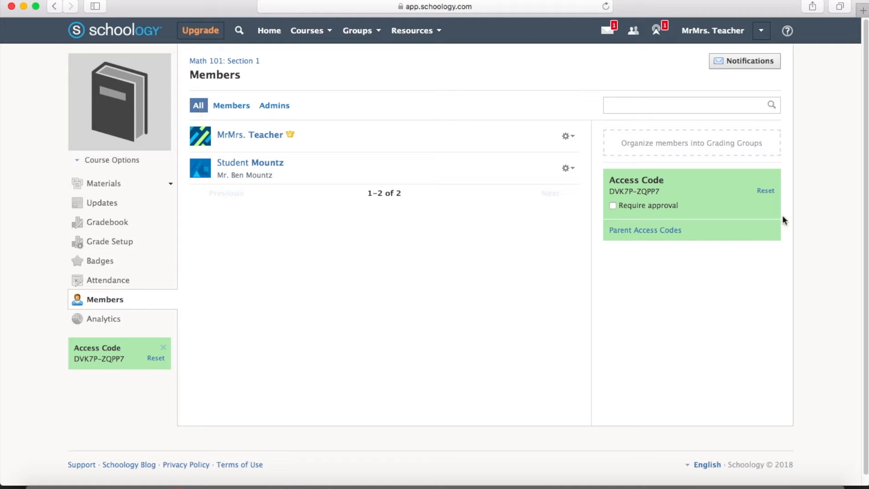
Examine the management actions available for the teacher and for the student in the roster
{"action": "left_click", "coordinate": [573, 141]}
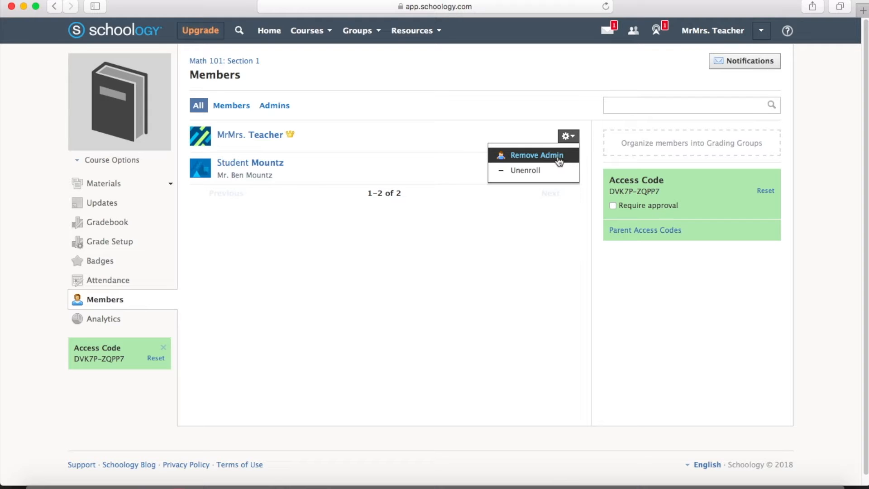
{"action": "left_click", "coordinate": [582, 234]}
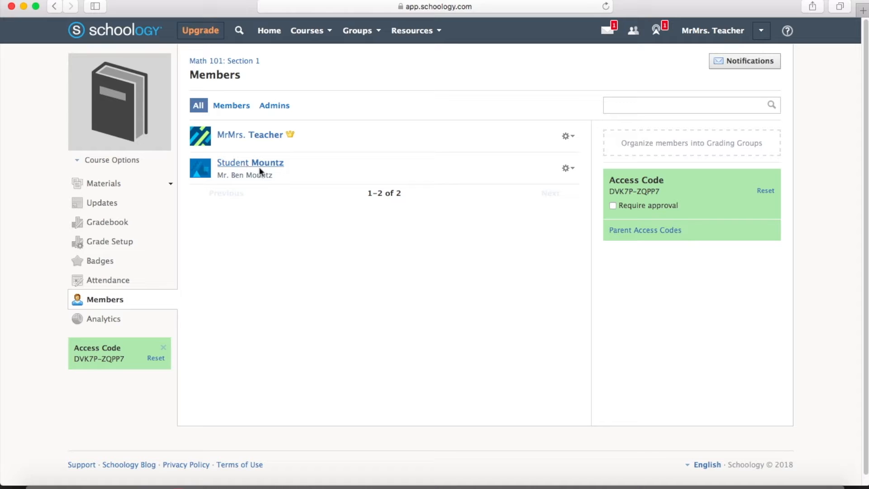
{"action": "left_click", "coordinate": [568, 169]}
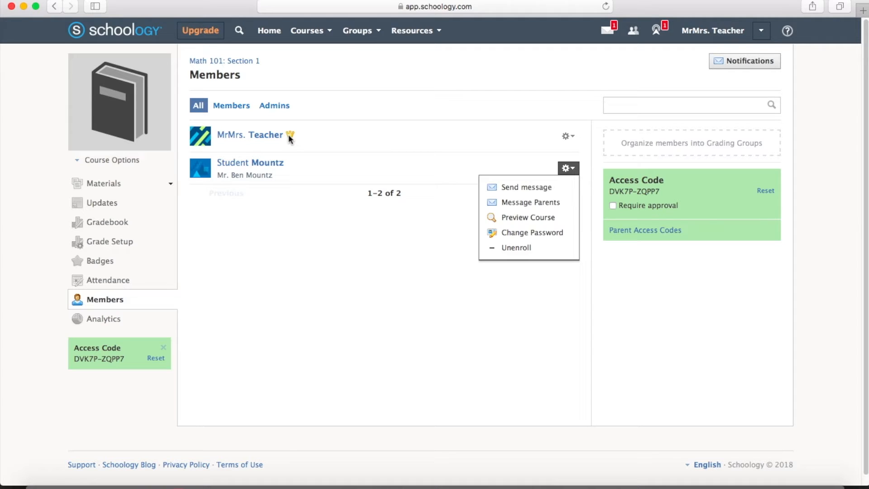
{"action": "left_click", "coordinate": [446, 295]}
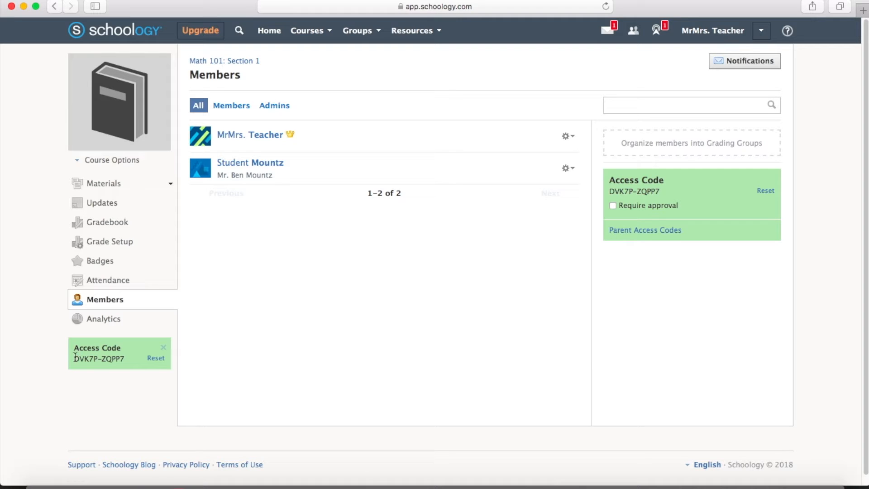
Highlight the course access code below the course navigation
{"action": "left_click_drag", "start_coordinate": [73, 358], "coordinate": [124, 357]}
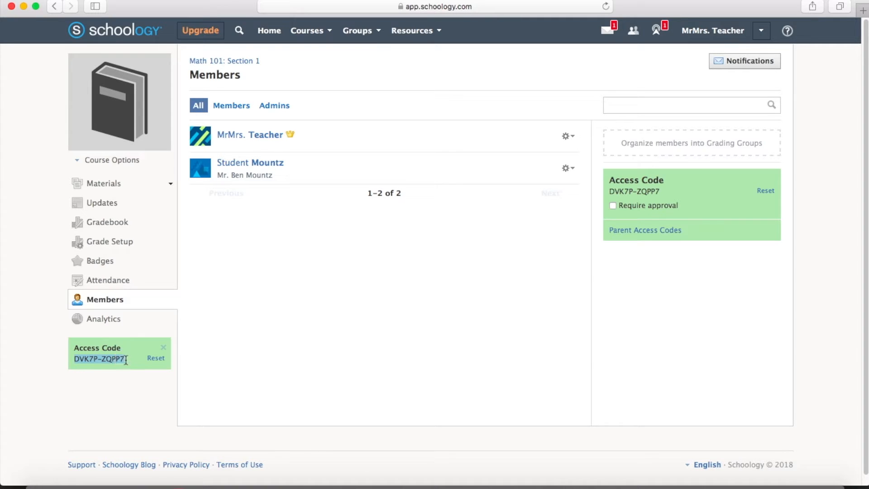
{"action": "left_click", "coordinate": [122, 357]}
{"action": "left_click", "coordinate": [75, 359]}
{"action": "left_click_drag", "start_coordinate": [74, 358], "coordinate": [125, 359]}
{"action": "left_click_drag", "start_coordinate": [81, 357], "coordinate": [76, 360]}
View the form for joining a course by access code and close it without joining
{"action": "left_click", "coordinate": [310, 36]}
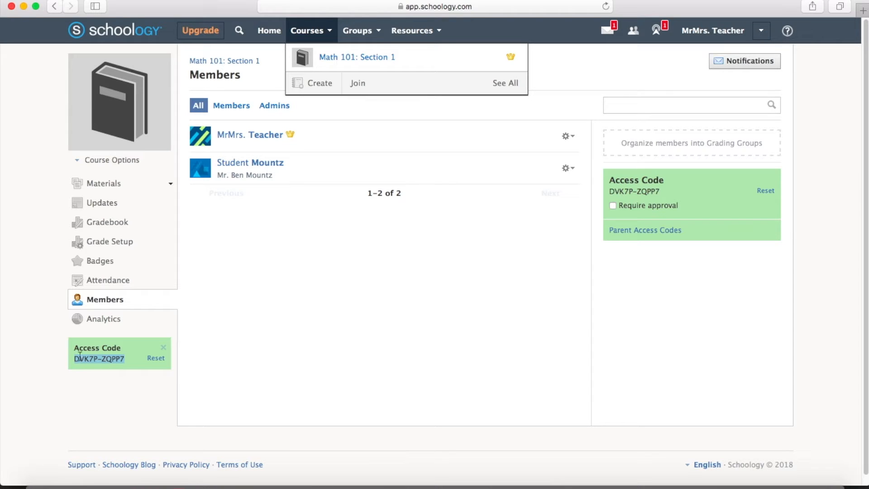
{"action": "left_click", "coordinate": [358, 85]}
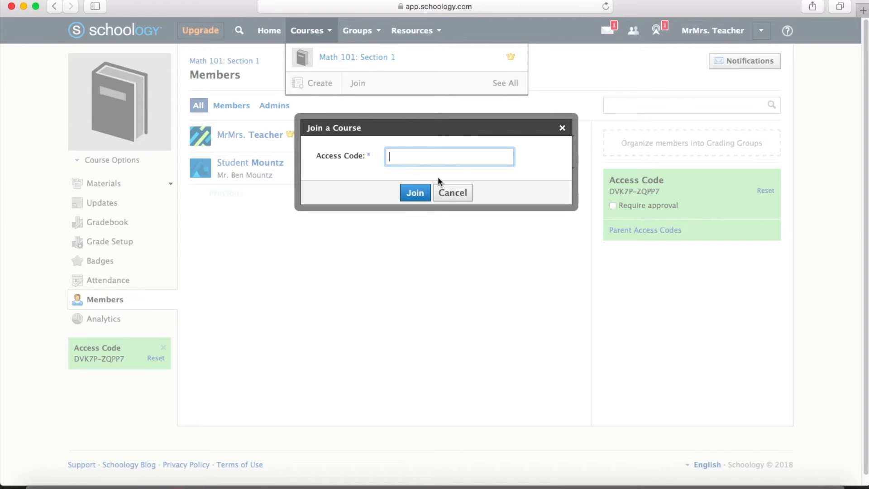
{"action": "left_click", "coordinate": [451, 194]}
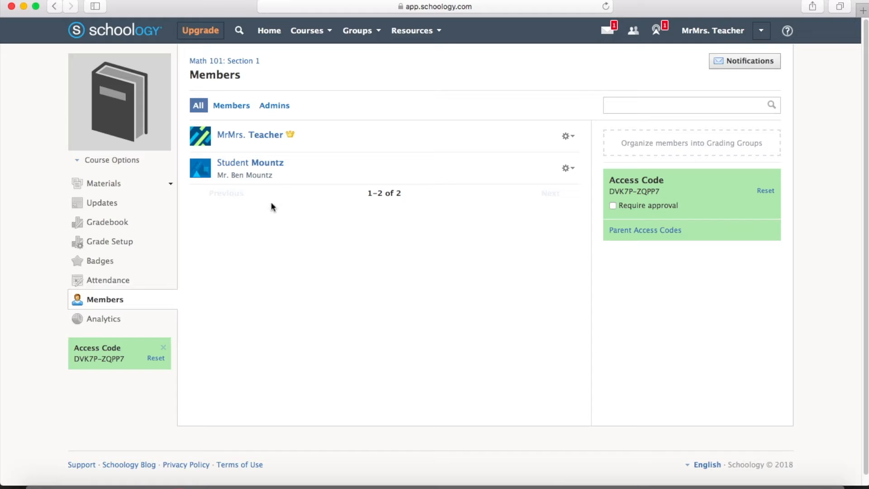
Check the grading group option and the teacher's roster actions without changing anything
{"action": "mouse_move", "coordinate": [766, 143]}
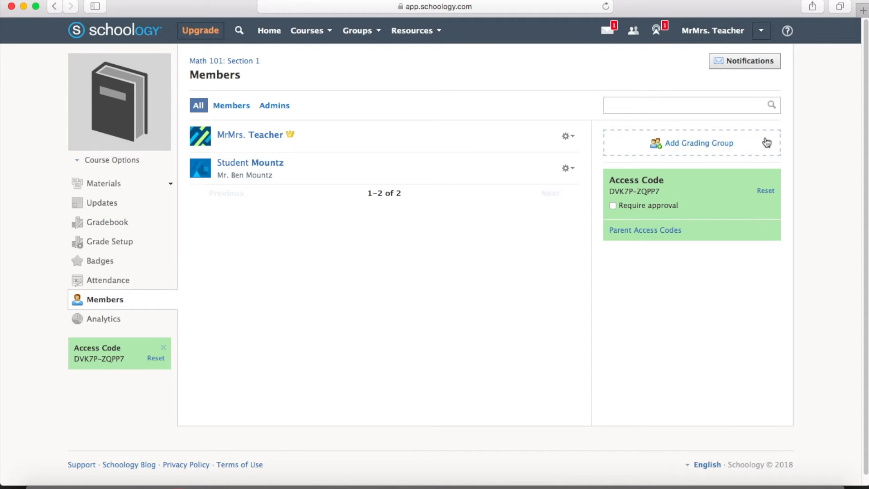
{"action": "left_click", "coordinate": [568, 136]}
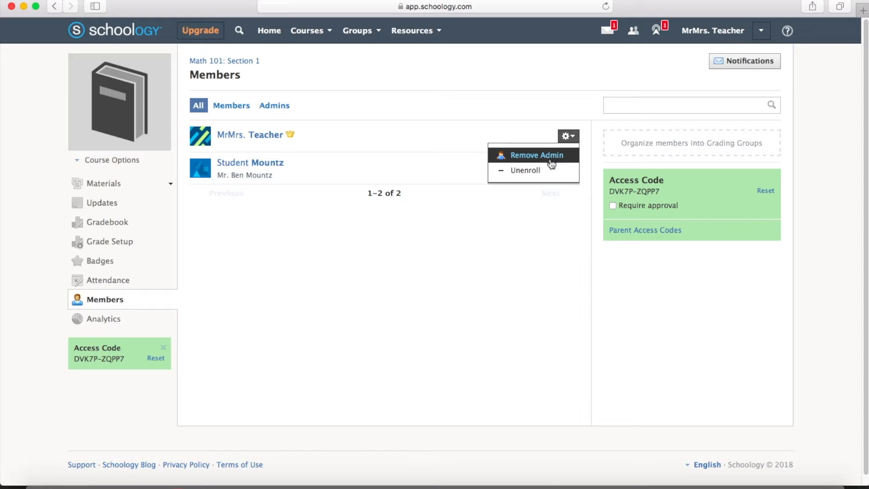
{"action": "left_click", "coordinate": [569, 138]}
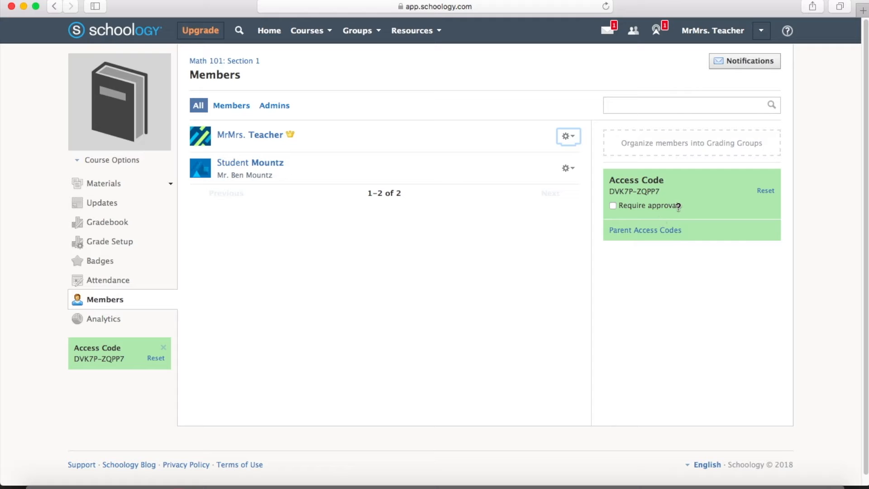
Check the Require approval option and the Parent Access Codes download dialog, dismissing it without downloading
{"action": "mouse_move", "coordinate": [676, 207]}
{"action": "left_click", "coordinate": [647, 231]}
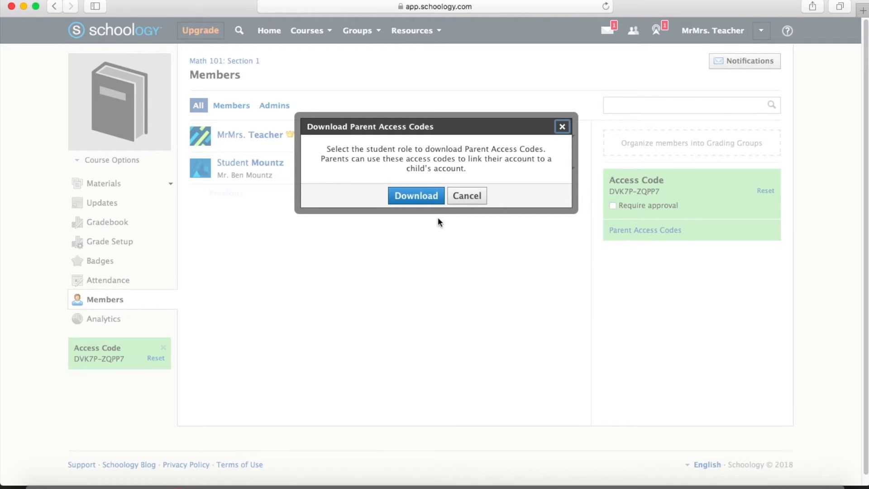
{"action": "left_click", "coordinate": [467, 199]}
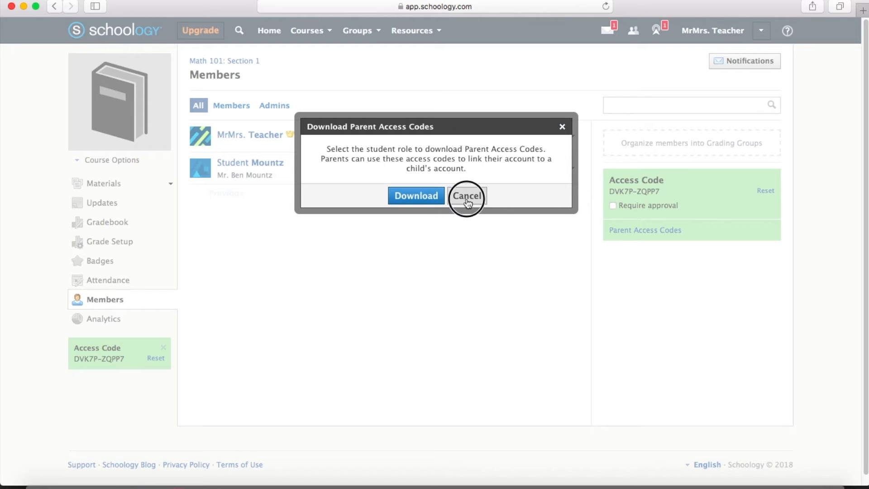
{"action": "left_click", "coordinate": [531, 226]}
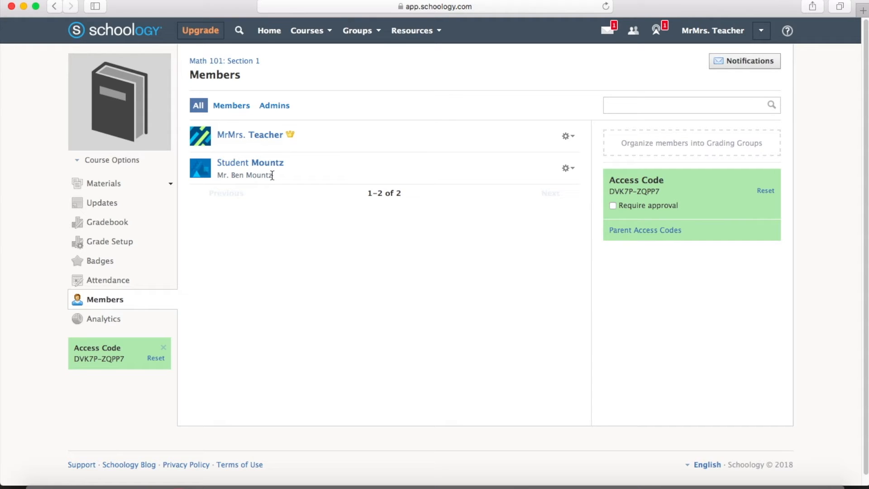
Expand the Math Intro folder in the course materials and open the student's ungraded submission for "Do your favorite math problem!"
{"action": "left_click", "coordinate": [103, 187]}
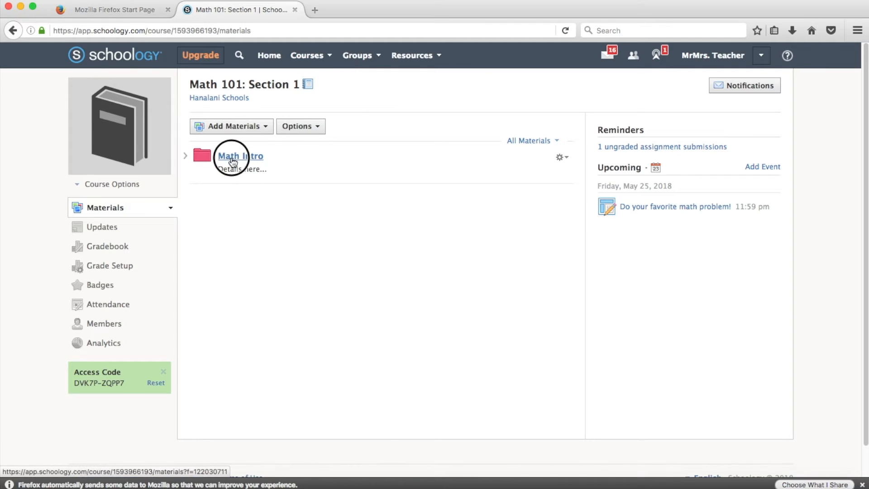
{"action": "left_click", "coordinate": [185, 155]}
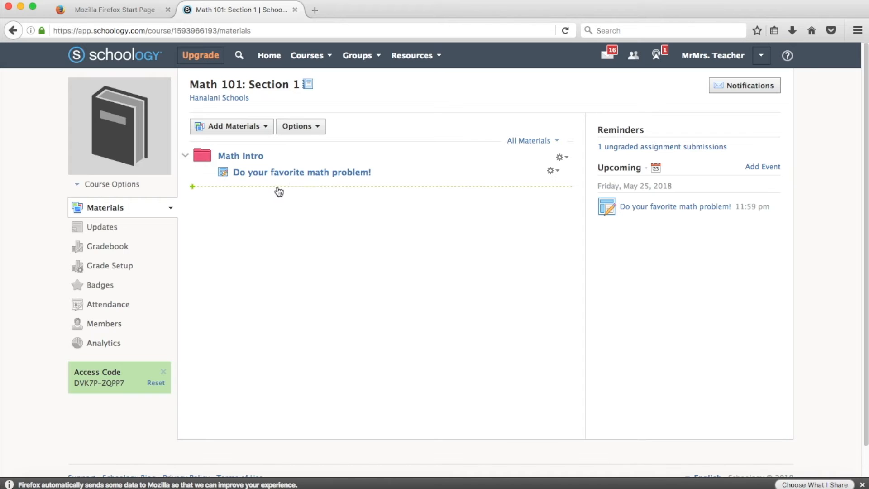
{"action": "left_click", "coordinate": [659, 148]}
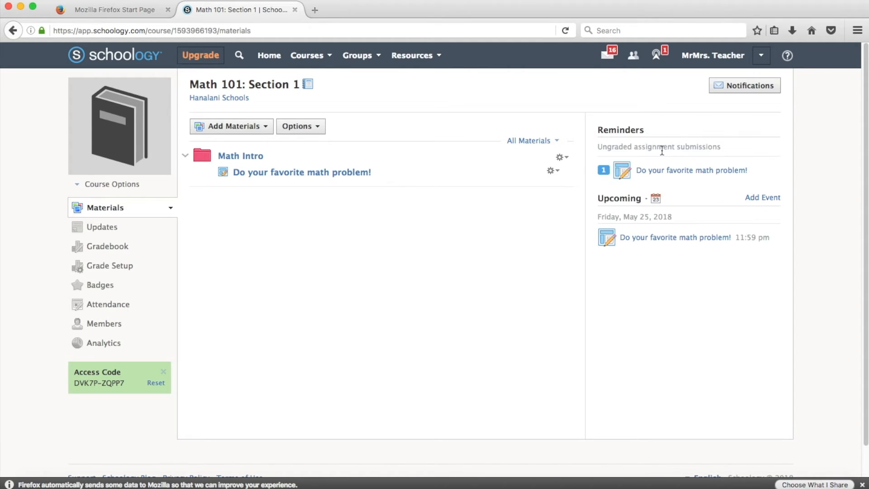
{"action": "left_click", "coordinate": [688, 174]}
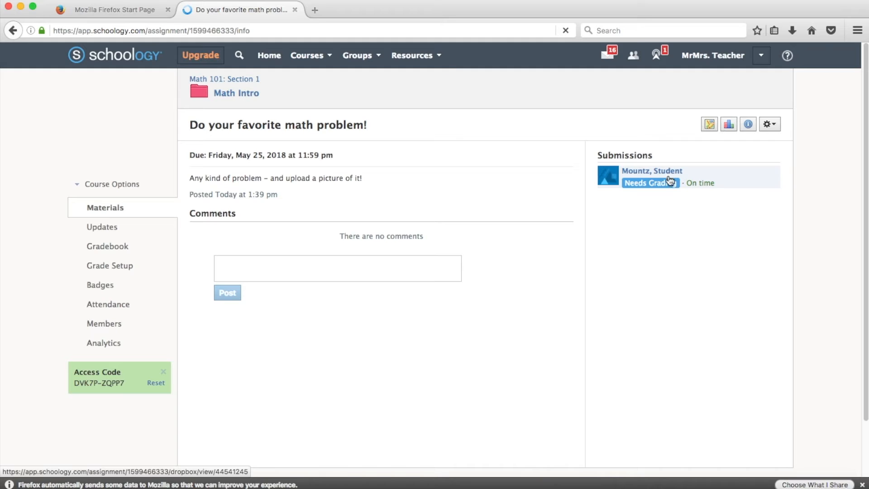
{"action": "left_click", "coordinate": [643, 175]}
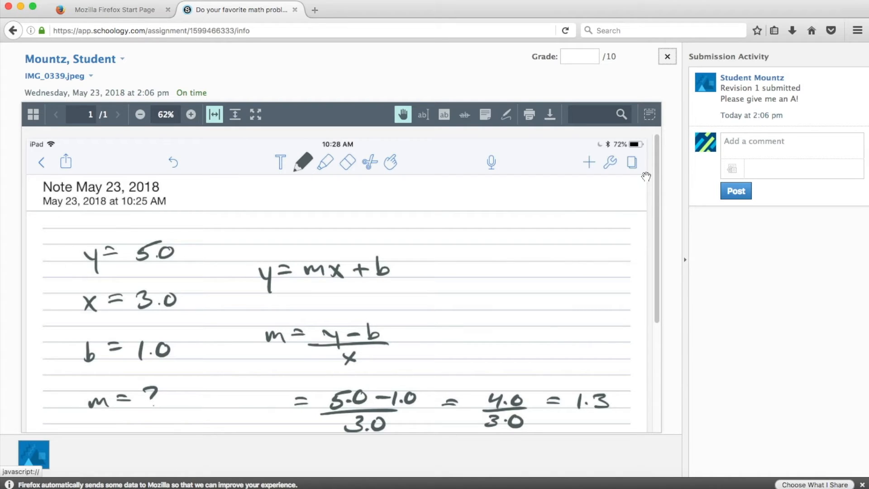
Read through the student's submitted math work, viewing it fitted to height and again fitted to width
{"action": "left_click_drag", "start_coordinate": [658, 187], "coordinate": [660, 133]}
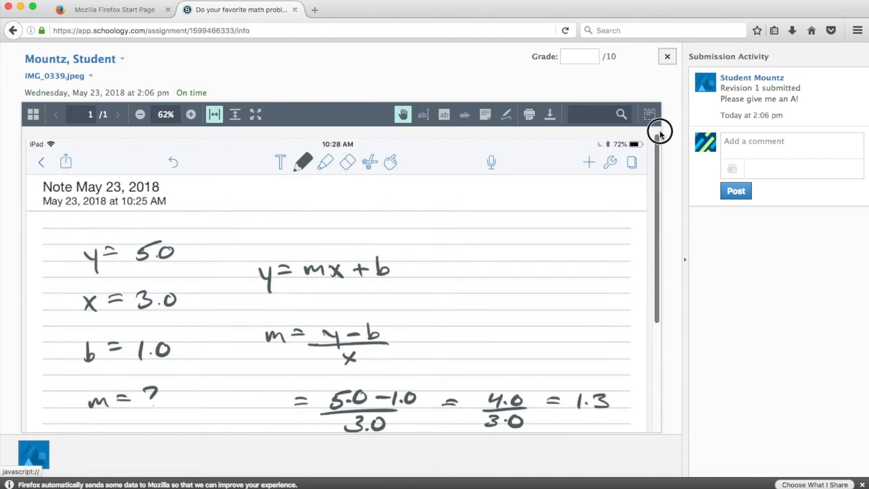
{"action": "left_click_drag", "start_coordinate": [552, 233], "coordinate": [358, 191]}
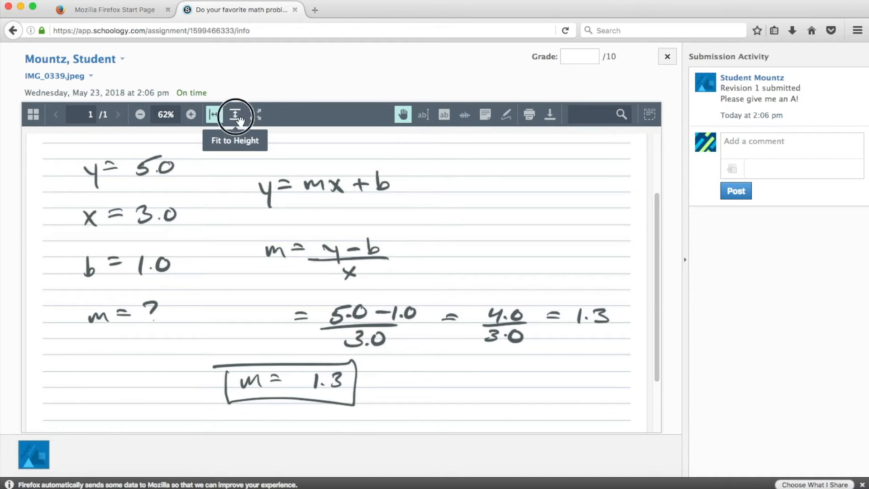
{"action": "left_click", "coordinate": [240, 119]}
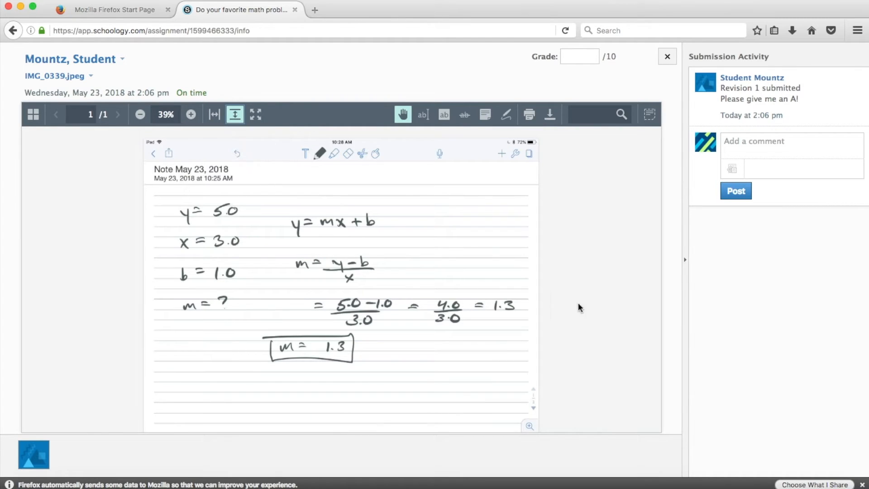
{"action": "left_click", "coordinate": [215, 114]}
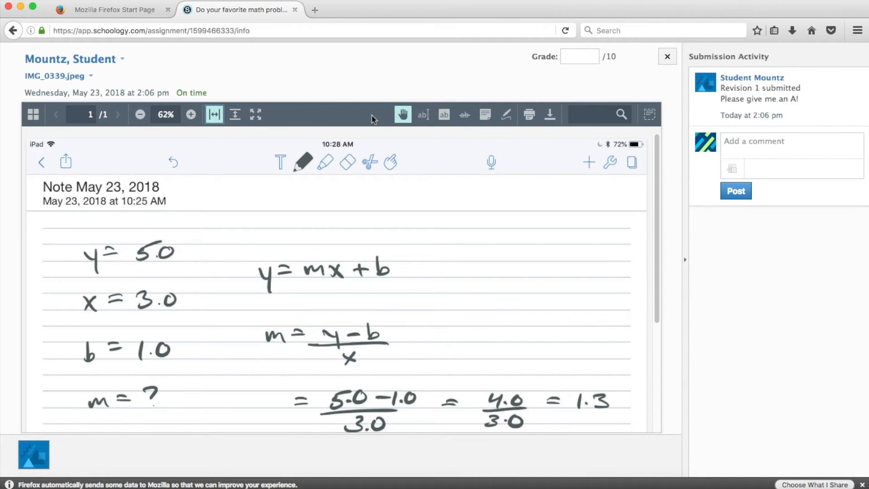
{"action": "scroll", "coordinate": [453, 292], "scroll_direction": "down", "scroll_amount": 3}
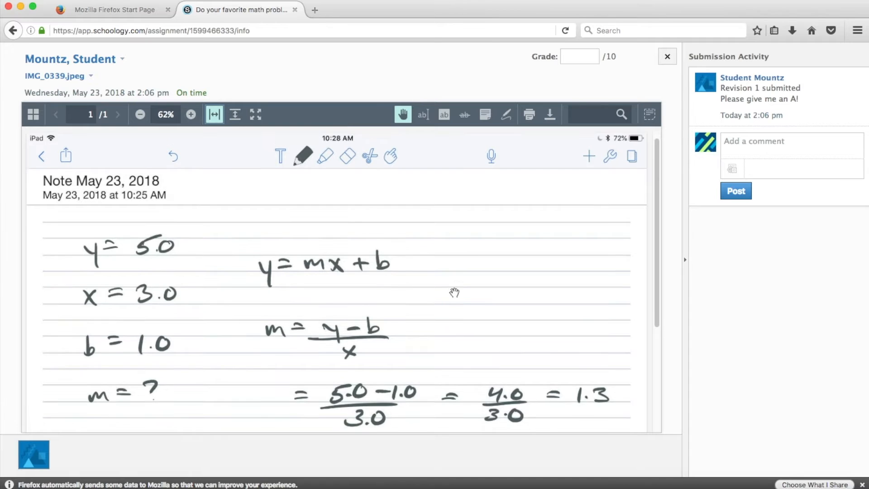
{"action": "scroll", "coordinate": [454, 293], "scroll_direction": "down", "scroll_amount": 2}
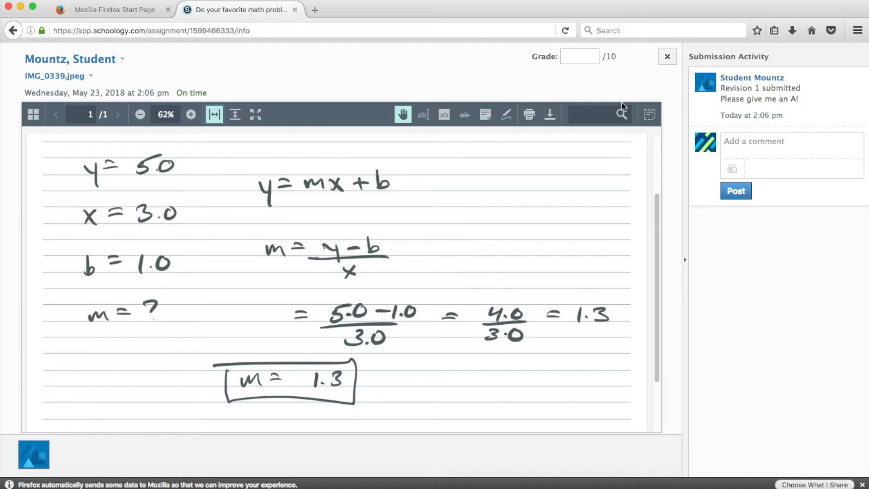
Grade the submission 10 out of 10 with the comment "Great job! Keep it up!" shown to the student, and submit it
{"action": "left_click", "coordinate": [580, 56]}
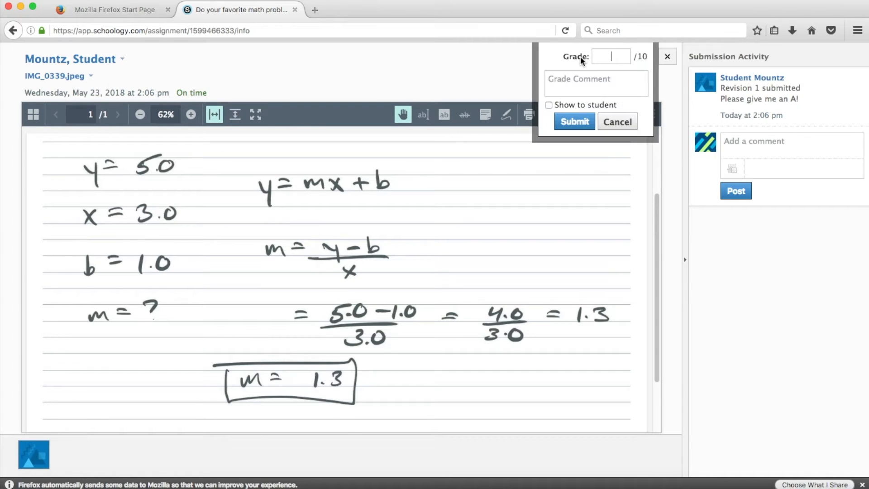
{"action": "type", "text": "10"}
{"action": "left_click", "coordinate": [577, 76]}
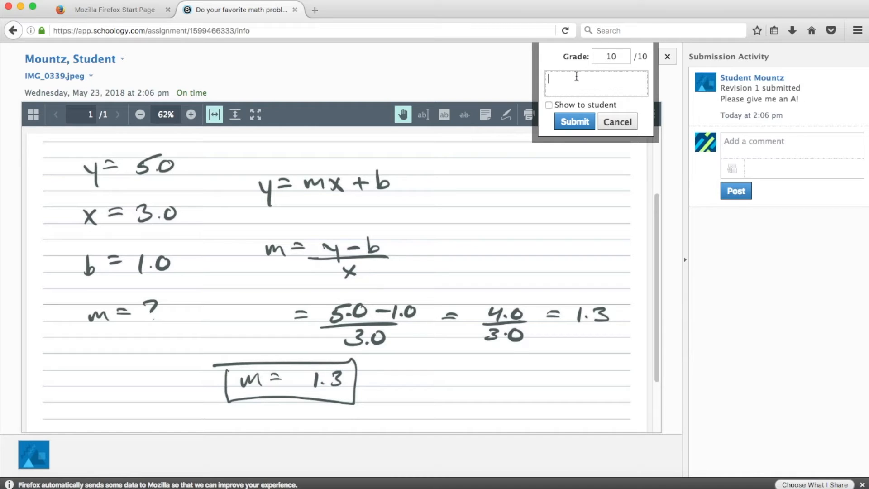
{"action": "type", "text": "Great job! keep it up!"}
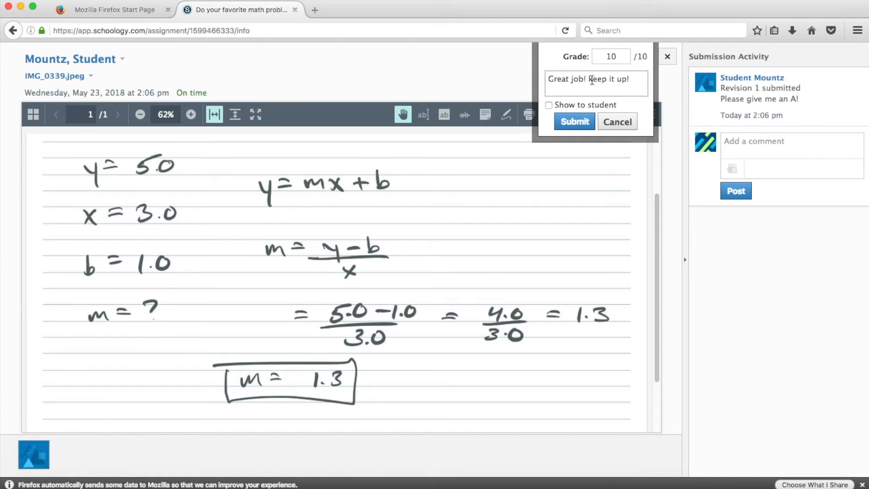
{"action": "left_click", "coordinate": [595, 80]}
{"action": "key", "text": "BackSpace"}
{"action": "type", "text": "K"}
{"action": "left_click", "coordinate": [636, 85]}
{"action": "left_click", "coordinate": [549, 106]}
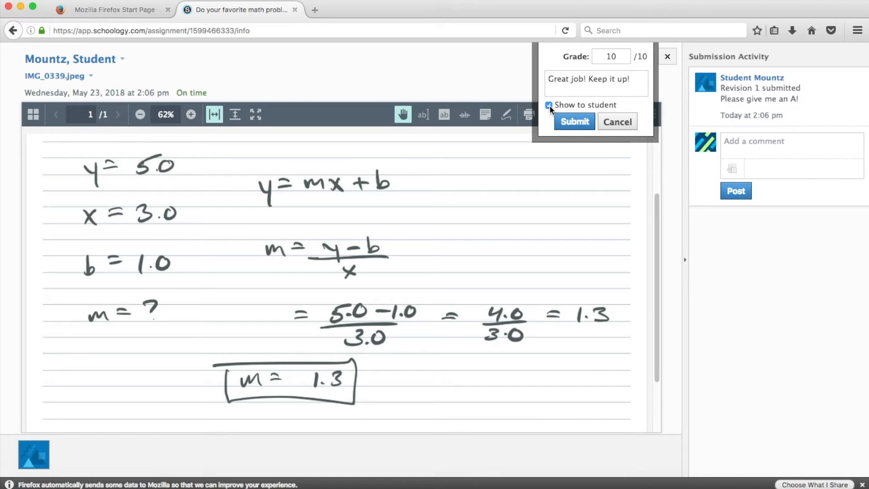
{"action": "left_click", "coordinate": [574, 122]}
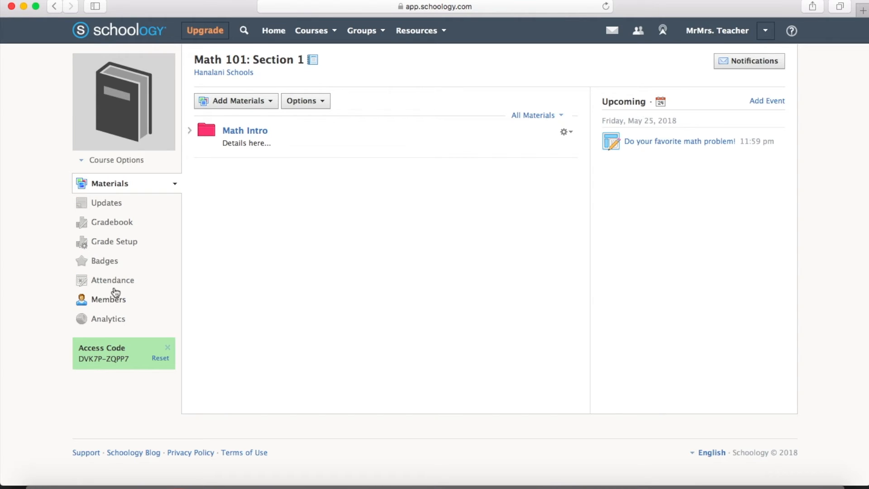
Open the Math 101 gradebook and view the student's grade report
{"action": "left_click", "coordinate": [112, 221]}
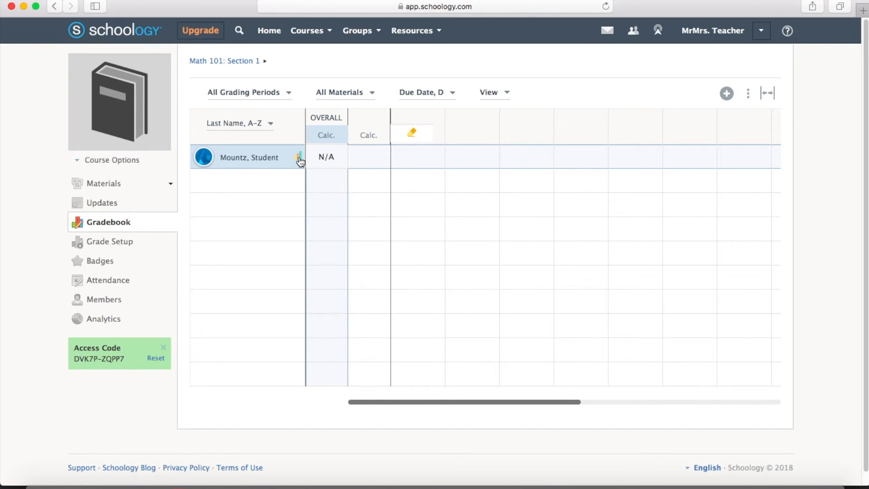
{"action": "left_click", "coordinate": [299, 157]}
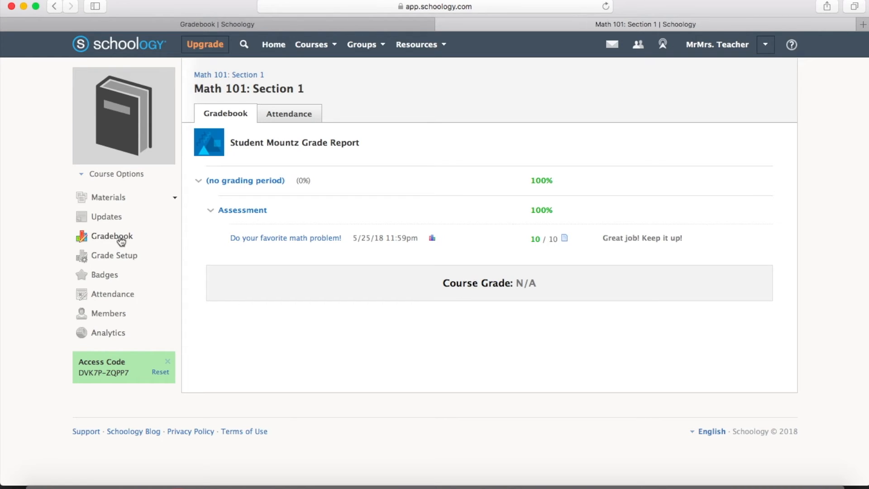
Open the course's Grade Setup and check the calculation and drop-lowest options for a new grading category without creating one
{"action": "left_click", "coordinate": [106, 256]}
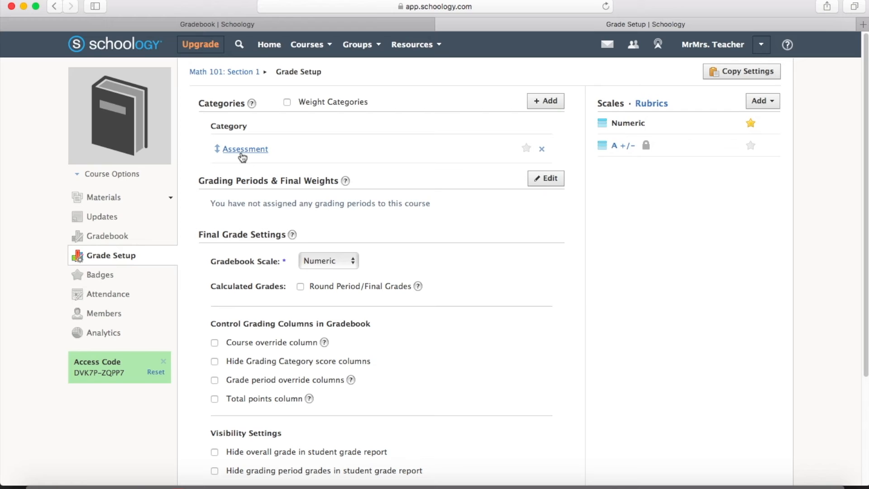
{"action": "left_click", "coordinate": [548, 103]}
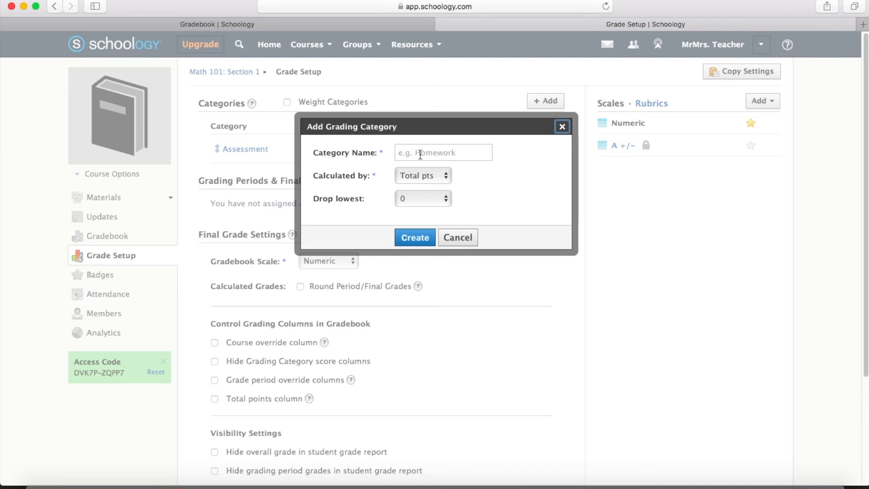
{"action": "left_click", "coordinate": [443, 178]}
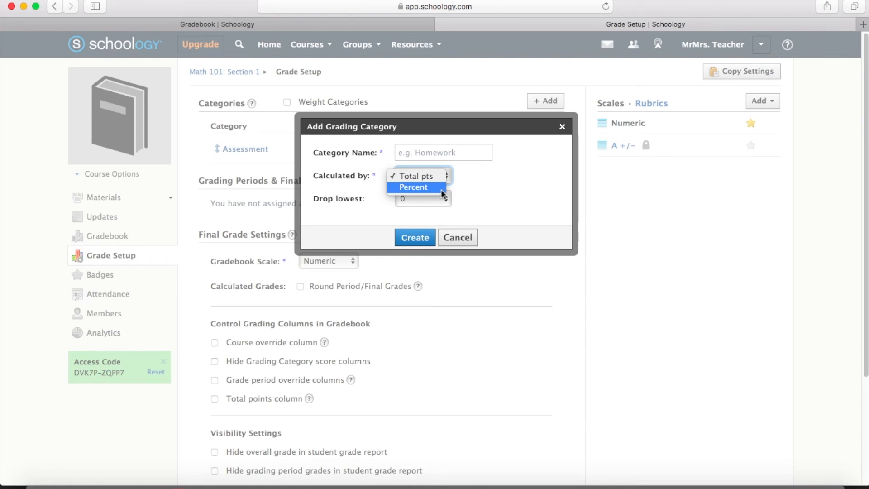
{"action": "left_click", "coordinate": [555, 188]}
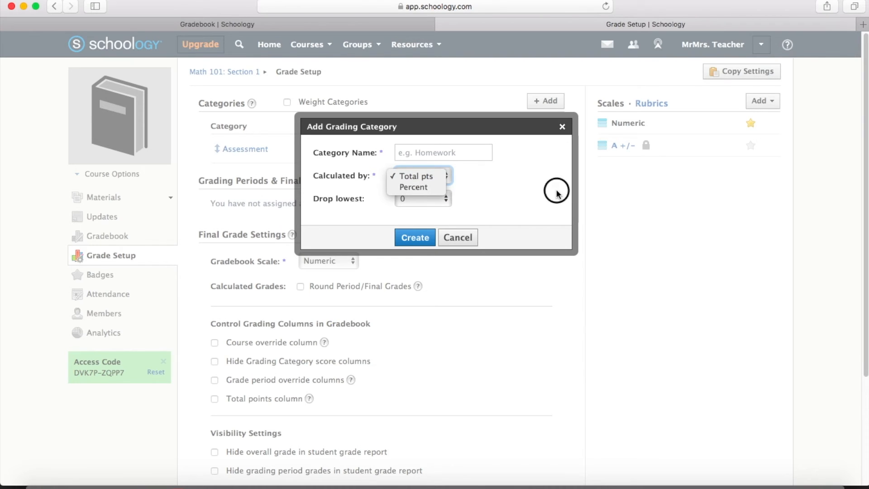
{"action": "left_click", "coordinate": [438, 199]}
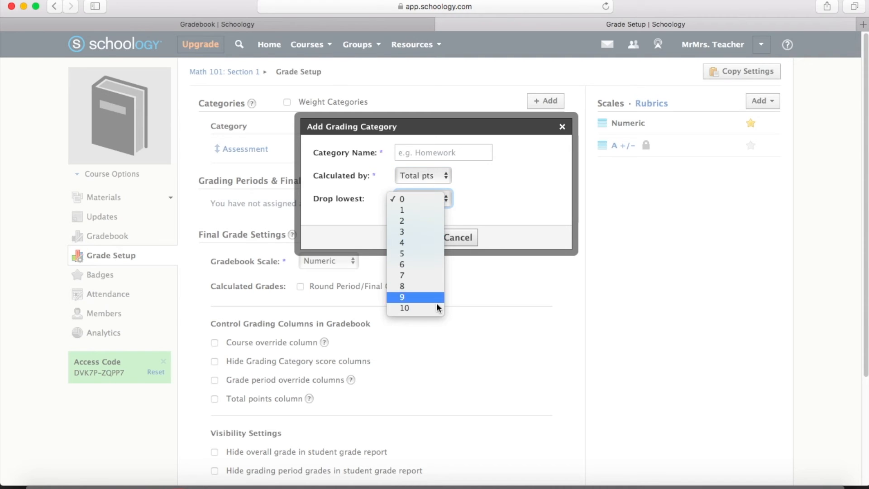
{"action": "left_click", "coordinate": [480, 202]}
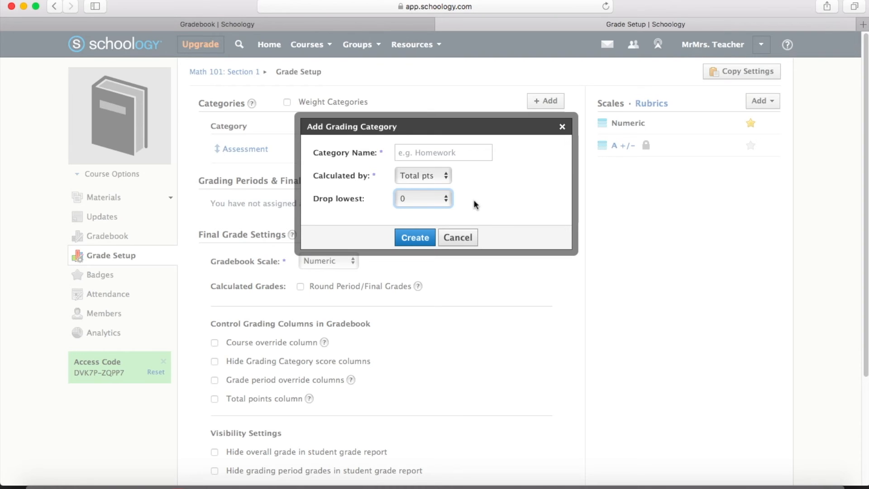
{"action": "left_click", "coordinate": [458, 239]}
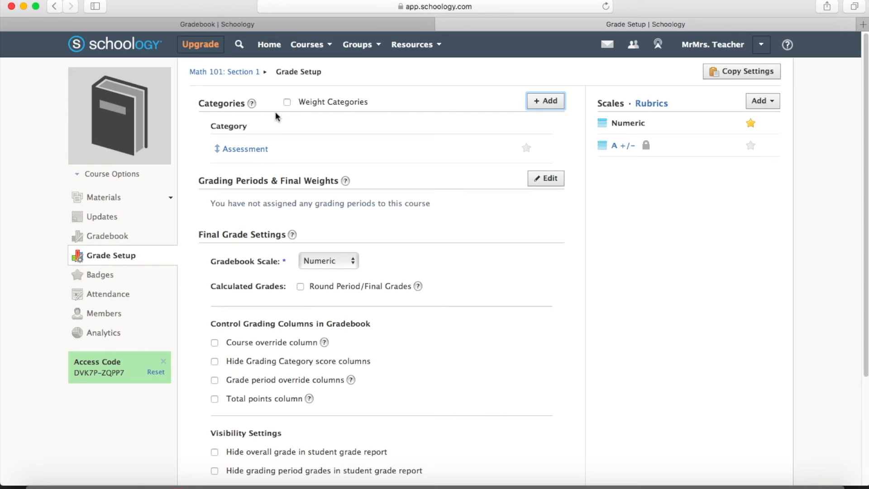
Try out category weighting by opening the Assessment category's weight, and turn weighting off again
{"action": "left_click", "coordinate": [287, 103]}
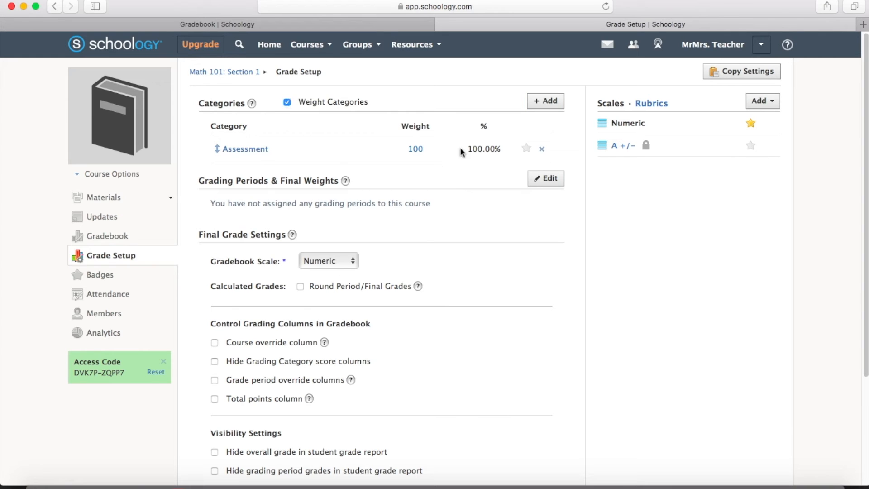
{"action": "left_click", "coordinate": [415, 149]}
{"action": "key", "text": "Return"}
{"action": "left_click", "coordinate": [287, 103]}
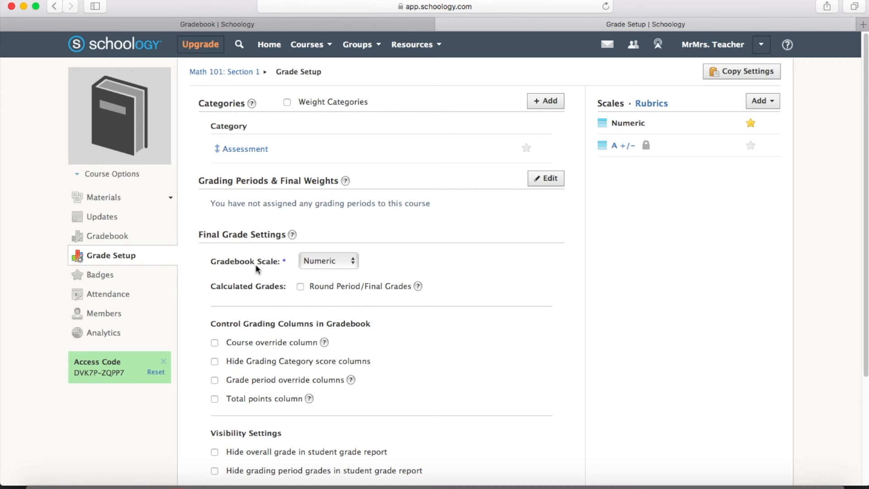
Review the Gradebook Scale choices and the remaining grade settings without changing them, and return to the gradebook
{"action": "left_click", "coordinate": [353, 263]}
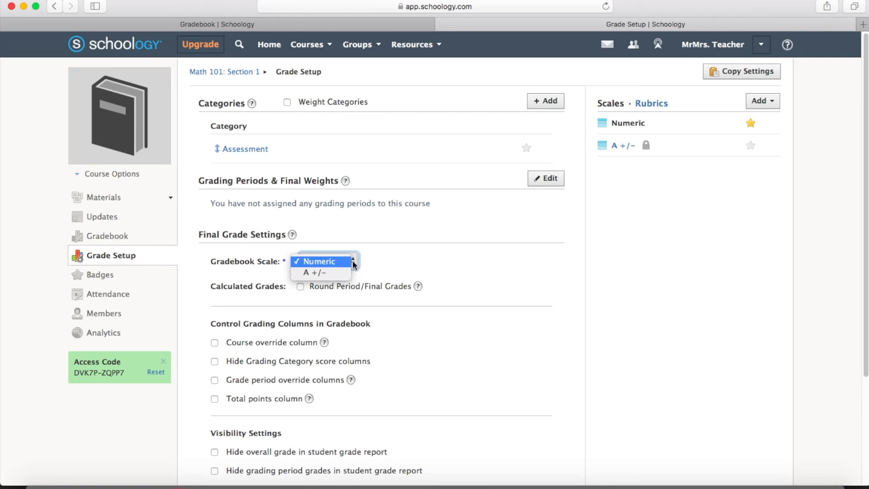
{"action": "left_click", "coordinate": [388, 260]}
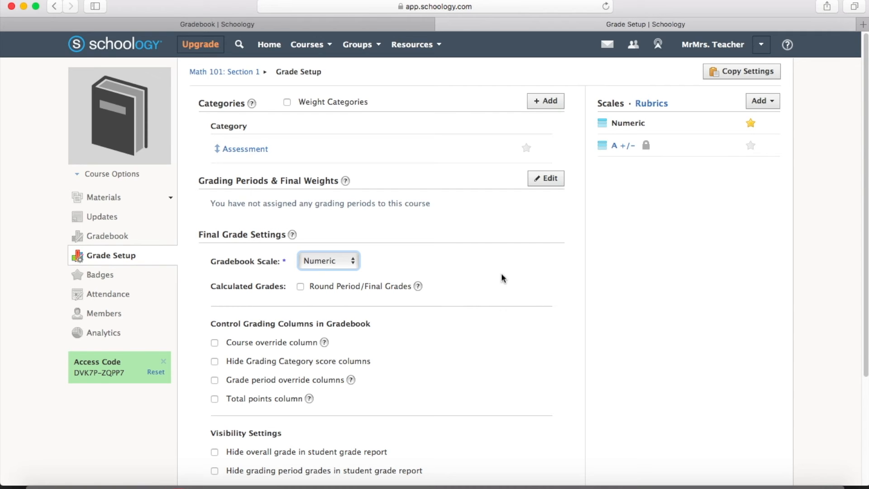
{"action": "scroll", "coordinate": [494, 289], "scroll_direction": "down", "scroll_amount": 3}
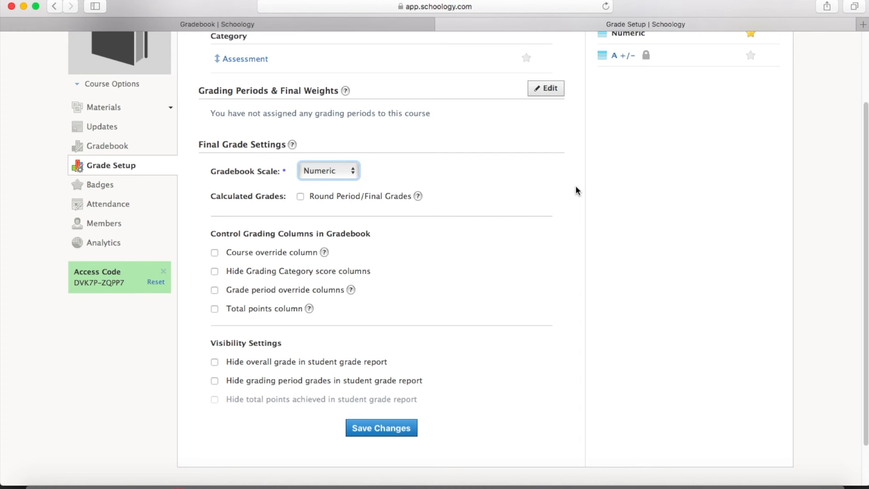
{"action": "scroll", "coordinate": [580, 181], "scroll_direction": "up", "scroll_amount": 3}
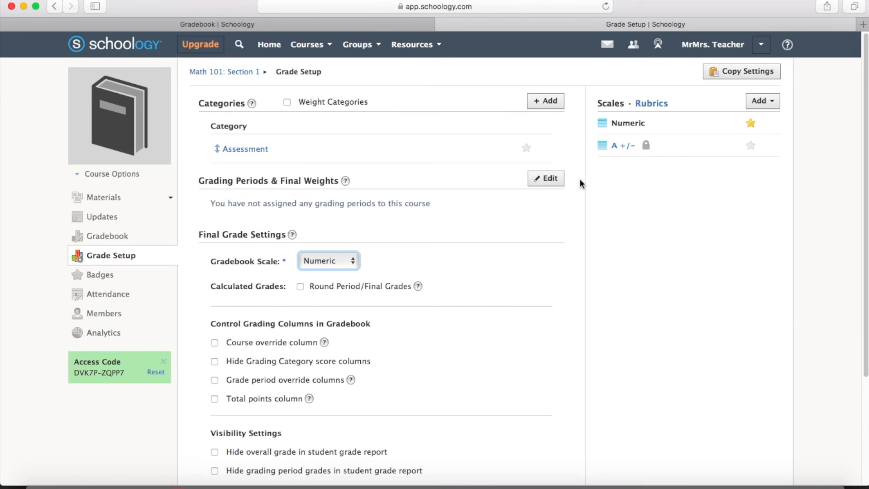
{"action": "left_click", "coordinate": [117, 242]}
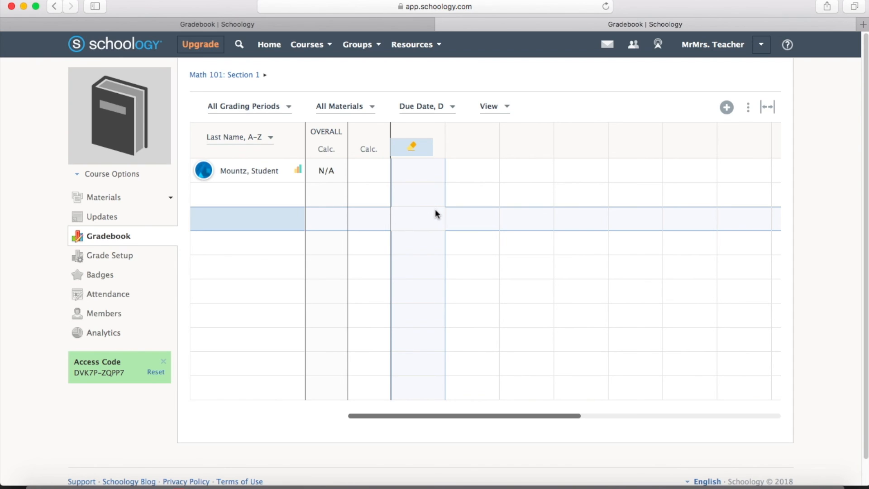
Look up the student's parent from the course members, check the parent's contact information, and return to the members list
{"action": "left_click", "coordinate": [104, 314]}
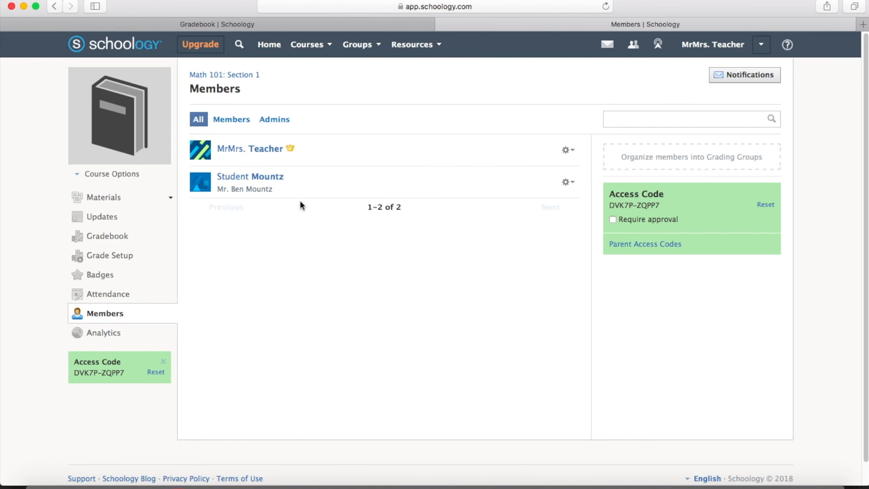
{"action": "left_click", "coordinate": [249, 180]}
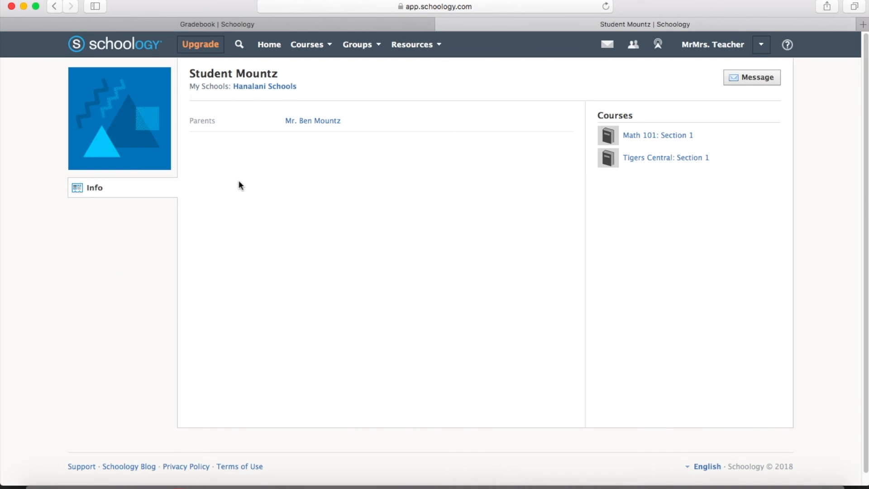
{"action": "left_click", "coordinate": [308, 125]}
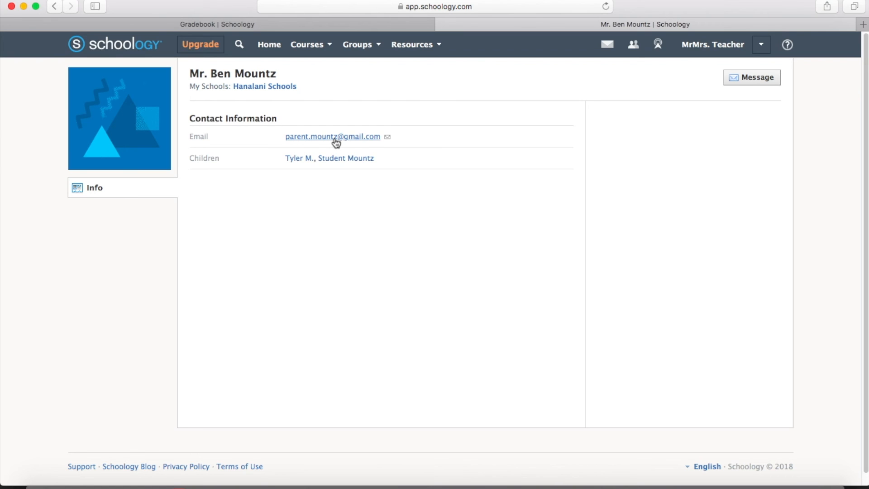
{"action": "left_click", "coordinate": [54, 8]}
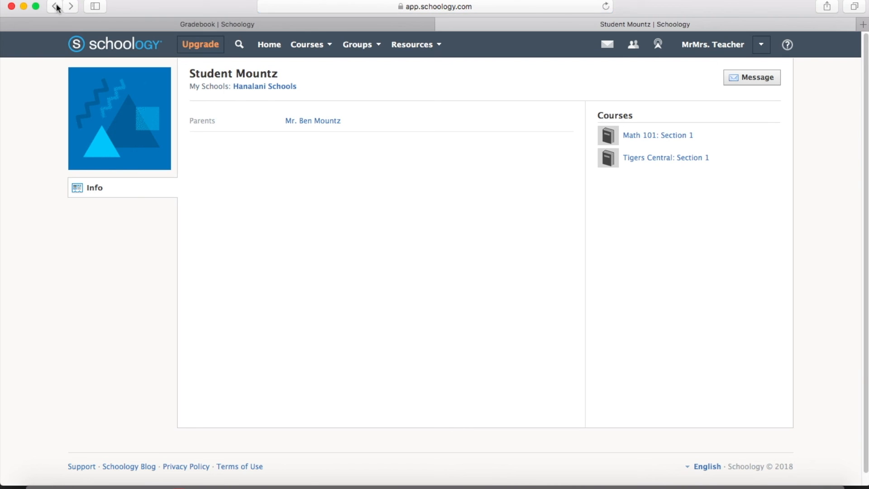
{"action": "left_click", "coordinate": [54, 8]}
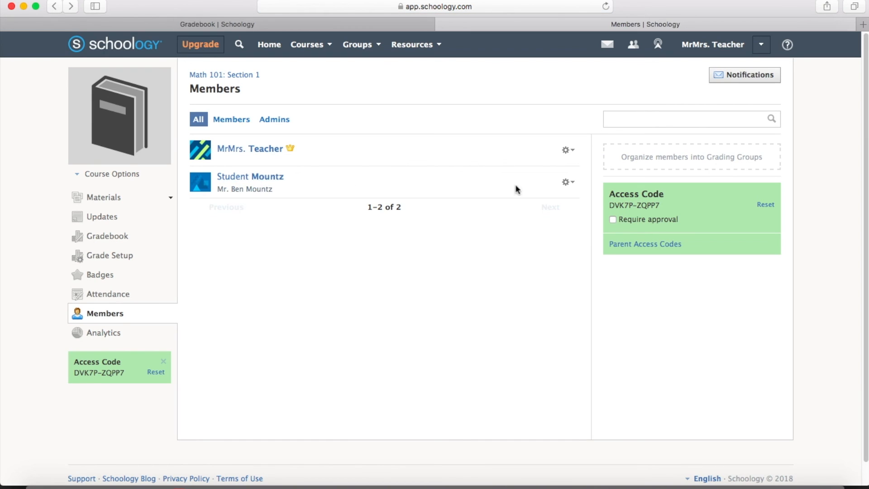
Draft a message to the student's parent with the subject "You child's grades" and the text "Not good...", and discard it unsent
{"action": "left_click", "coordinate": [568, 183]}
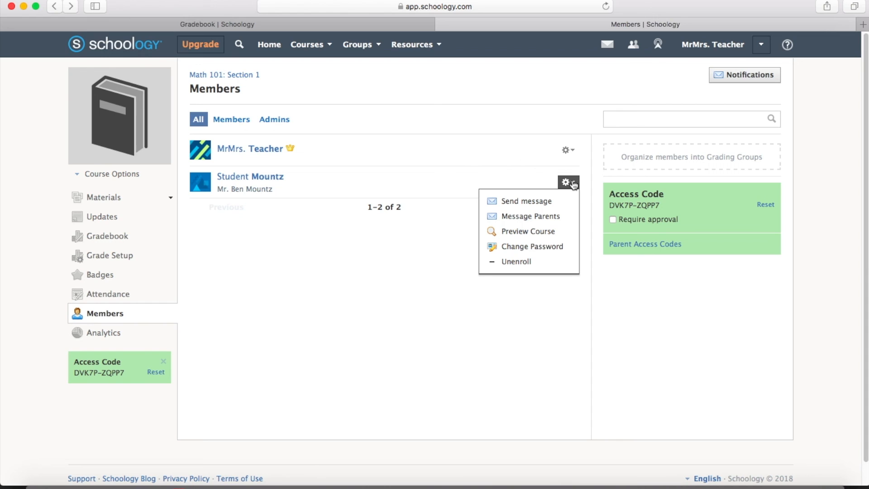
{"action": "left_click", "coordinate": [538, 218]}
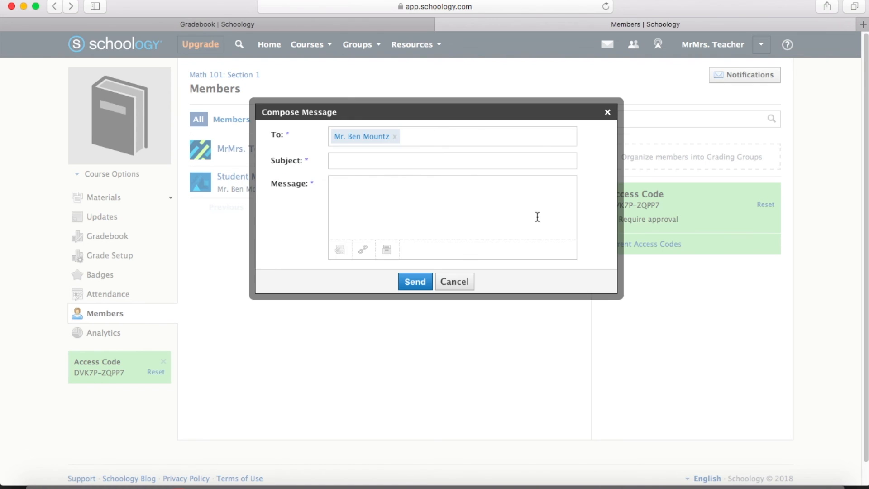
{"action": "left_click", "coordinate": [397, 161]}
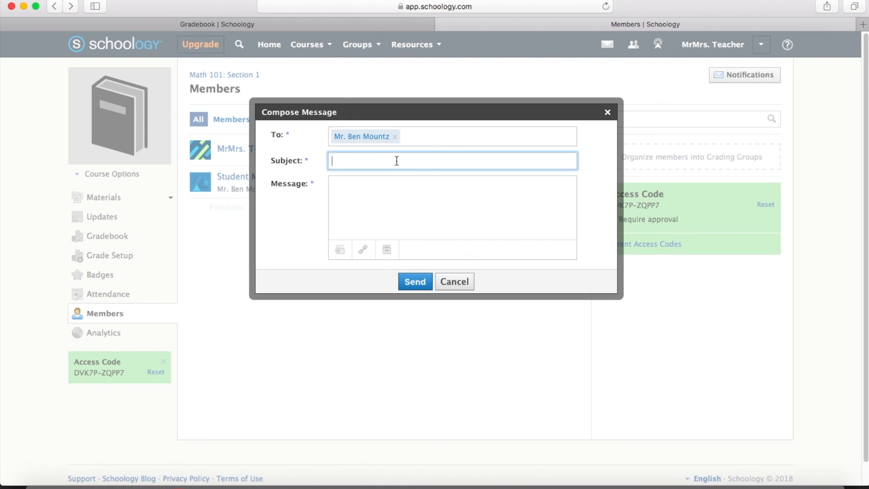
{"action": "type", "text": "You child's grades"}
{"action": "left_click", "coordinate": [422, 211]}
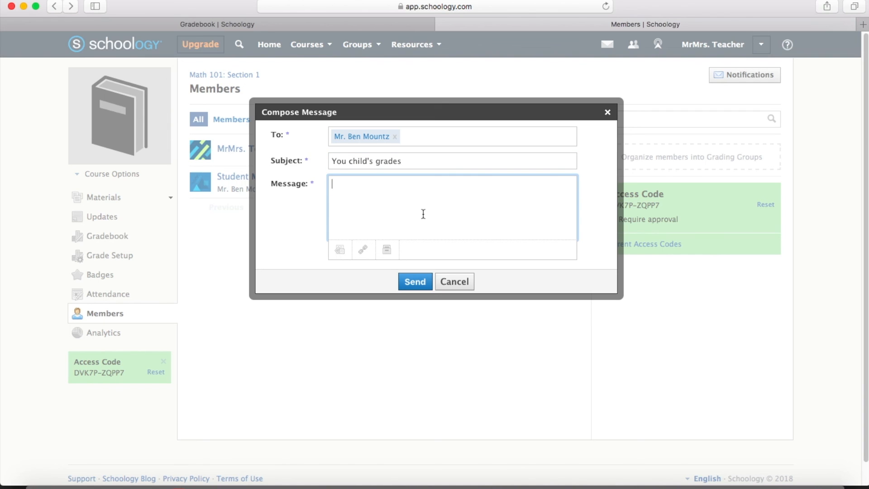
{"action": "type", "text": "Not good..."}
{"action": "left_click", "coordinate": [455, 283]}
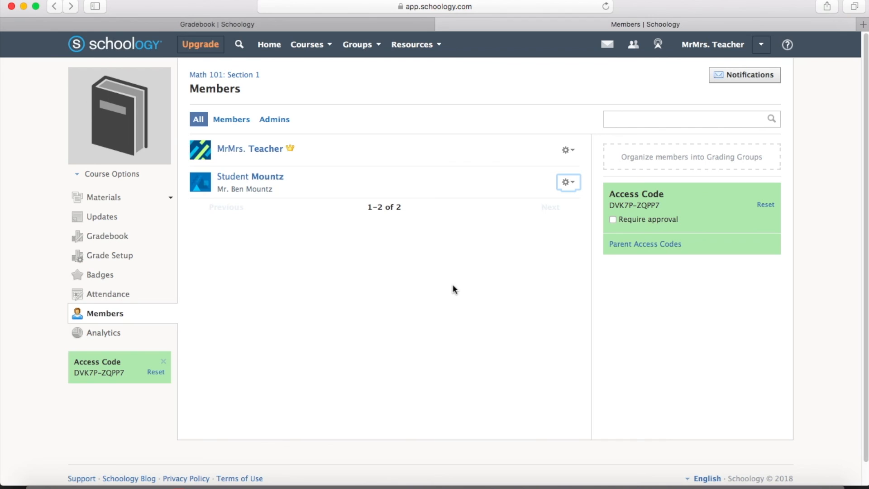